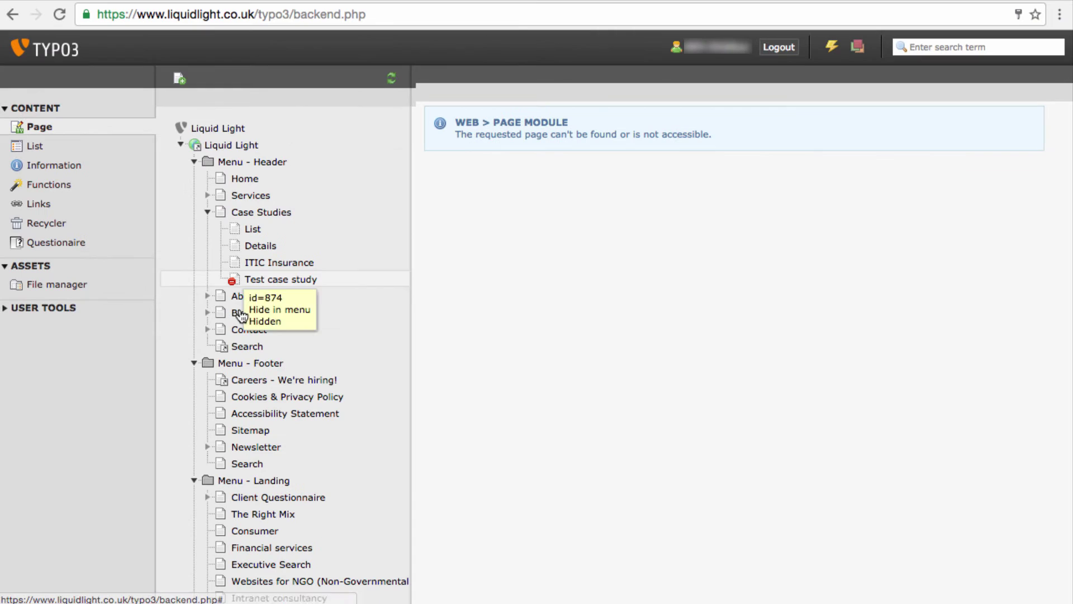
- Select Home in the page tree and review its Intro, Header and Content elements
left_click(246, 180)
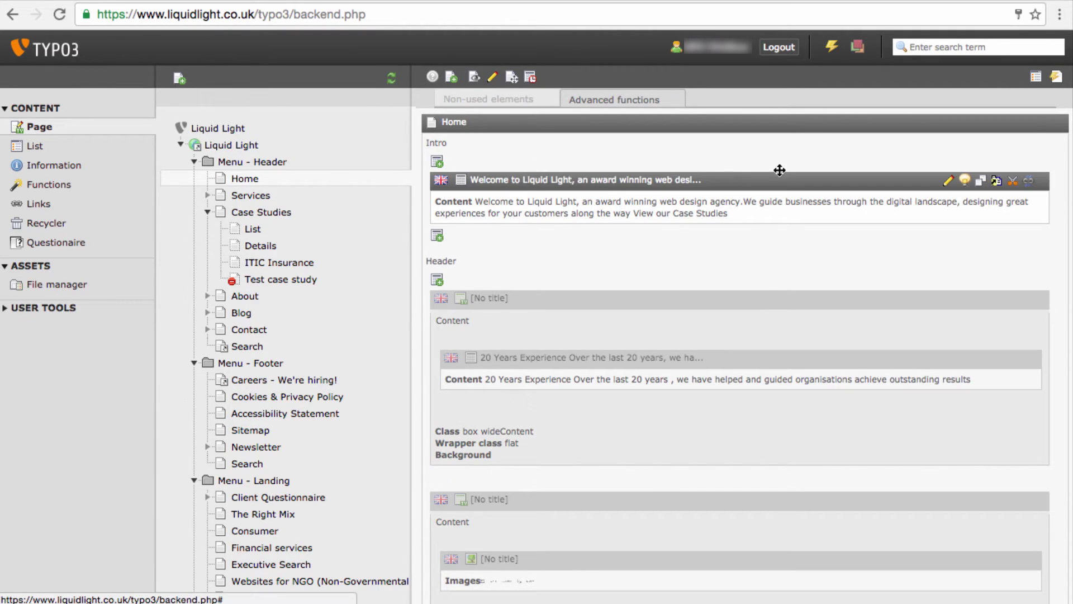
scroll(805, 385, "down", 6)
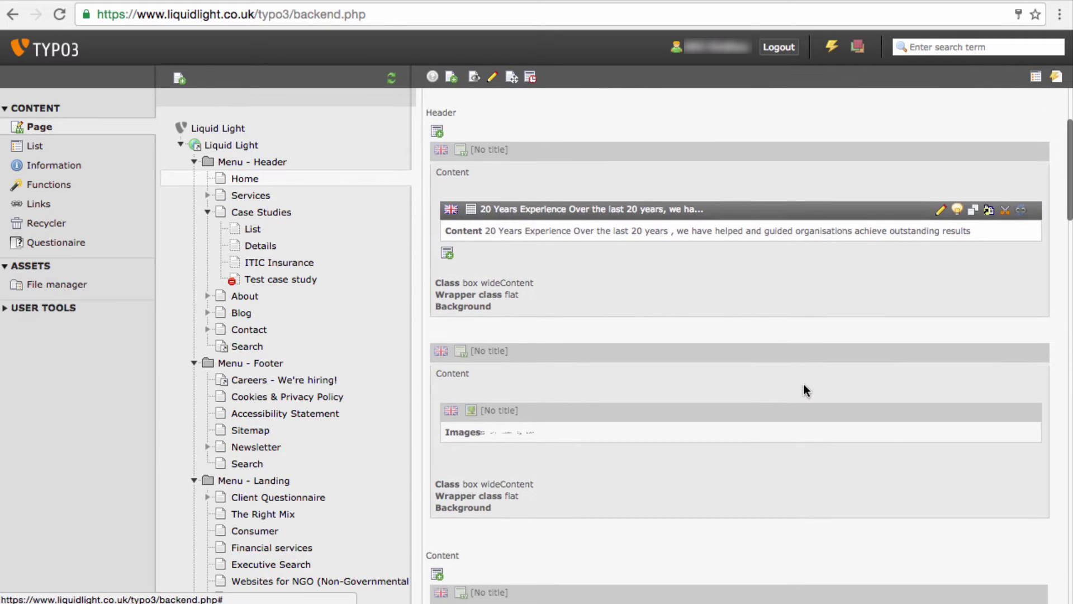
scroll(805, 390, "down", 3)
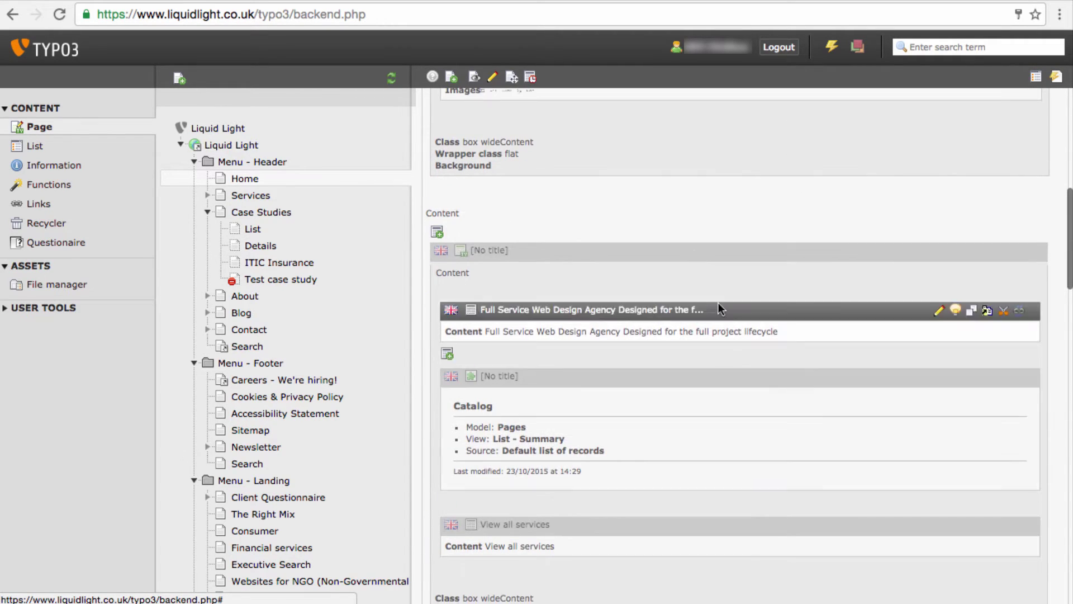
scroll(708, 440, "down", 6)
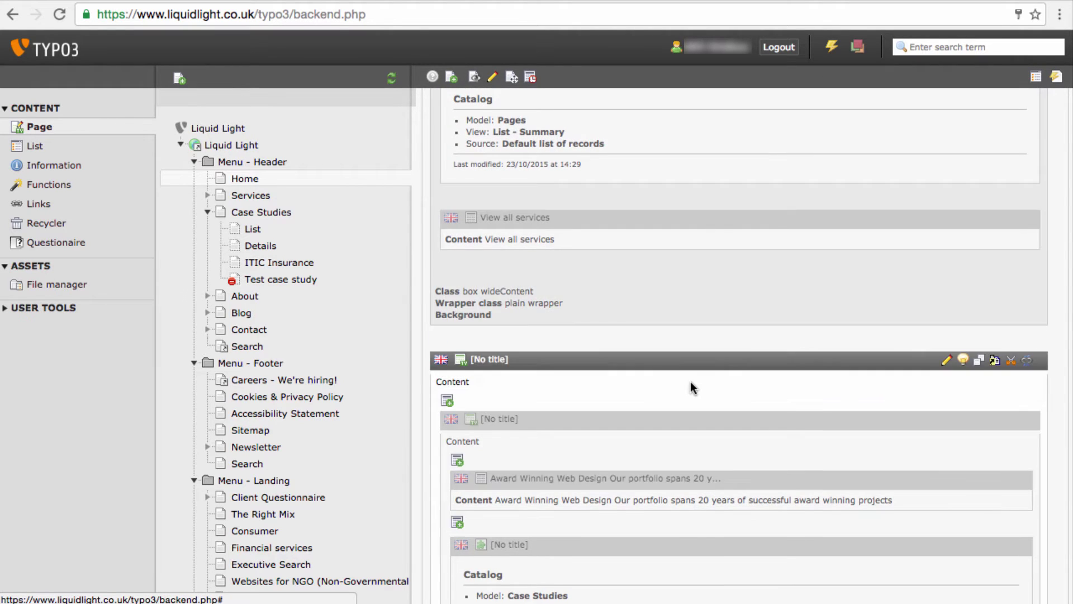
scroll(691, 383, "down", 3)
scroll(691, 388, "up", 8)
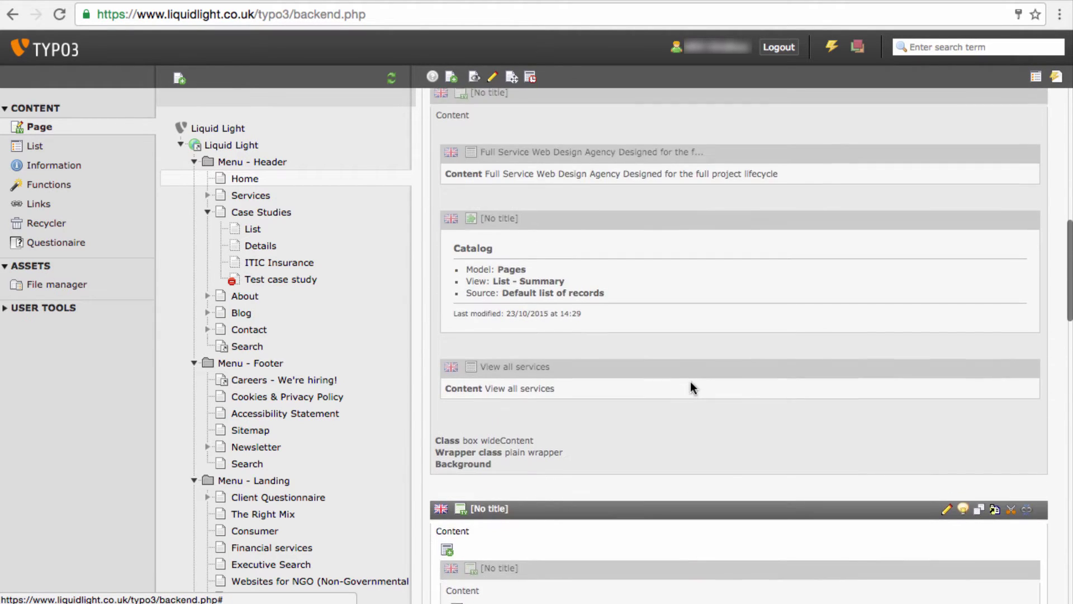
scroll(692, 386, "up", 10)
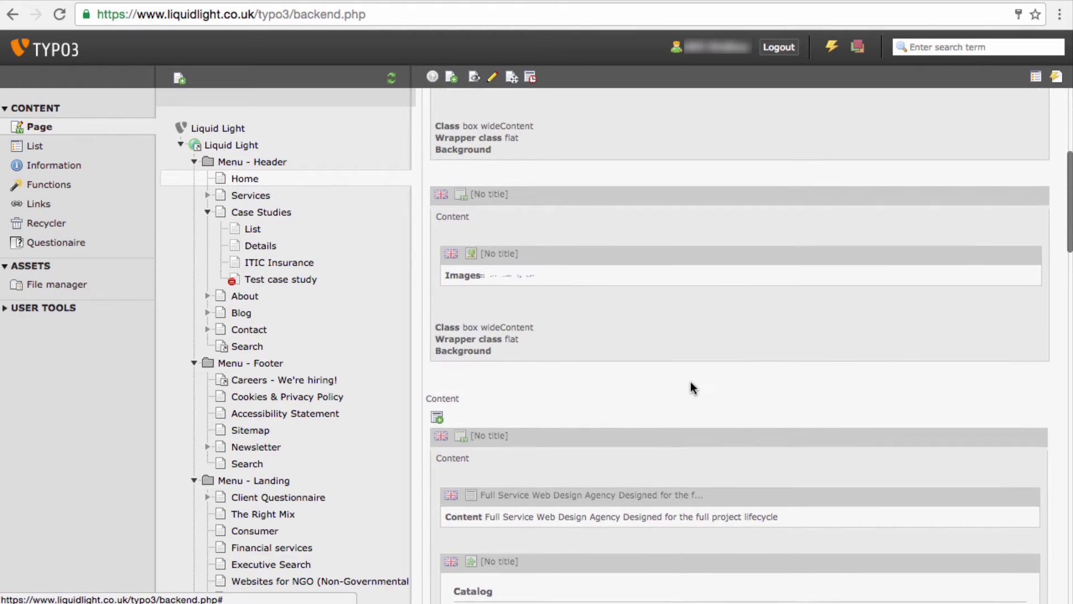
scroll(692, 388, "up", 2)
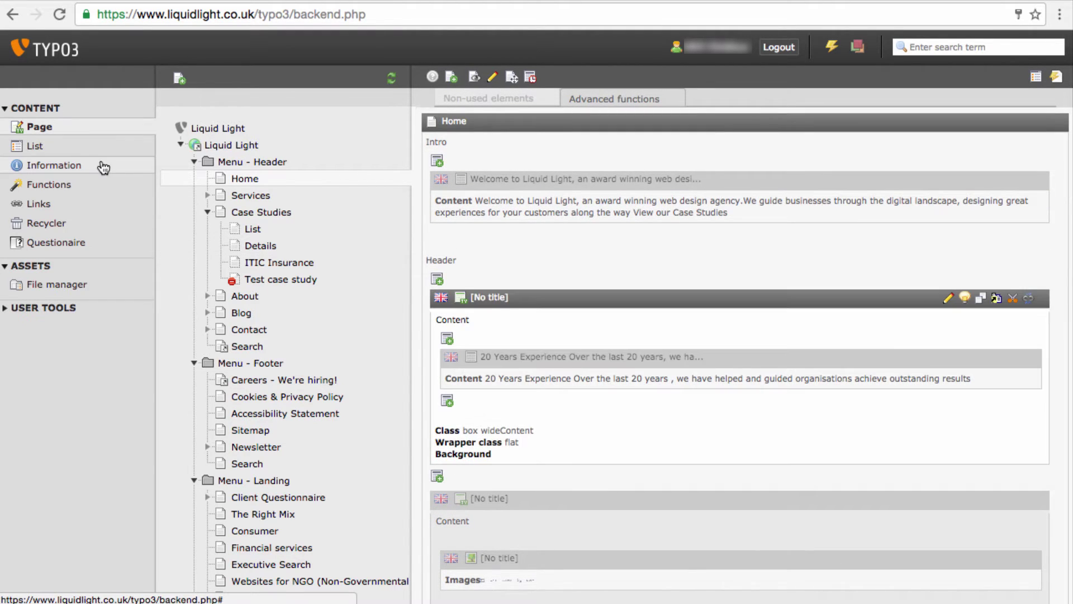
left_click(41, 149)
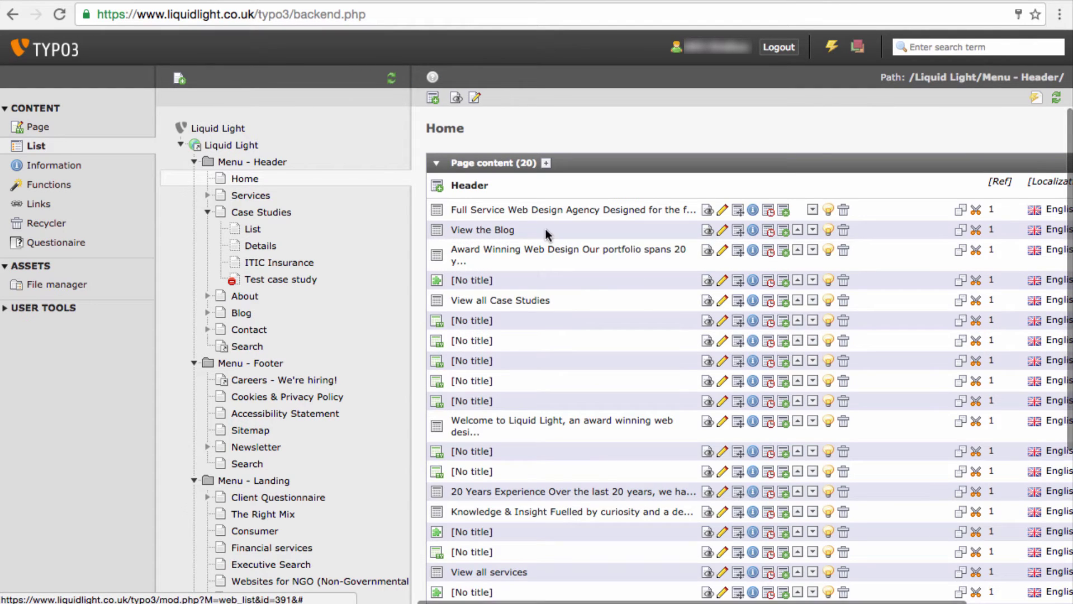
scroll(590, 513, "down", 3)
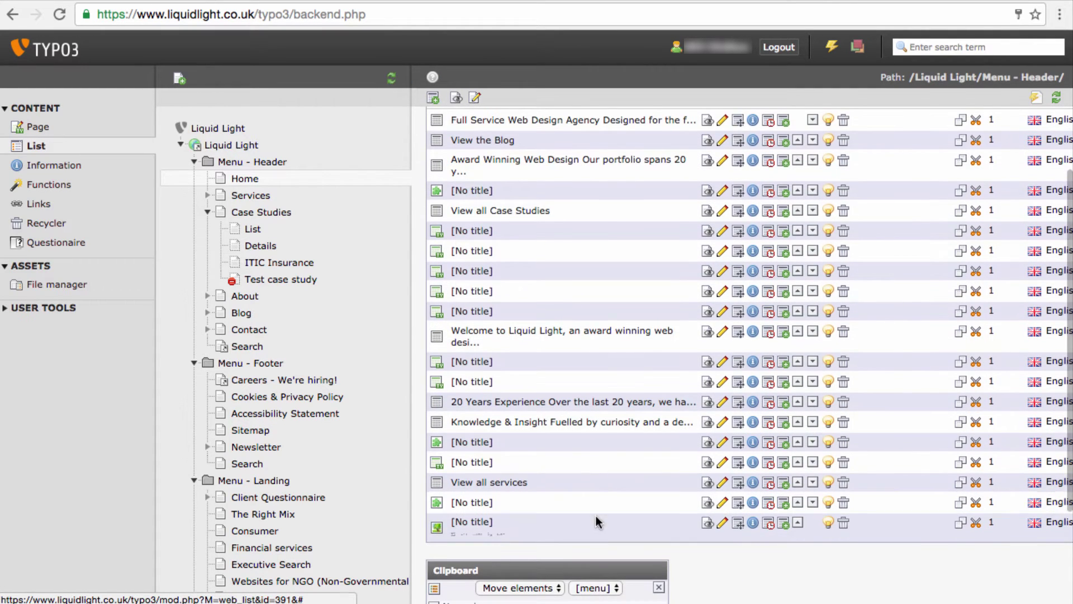
scroll(548, 120, "up", 2)
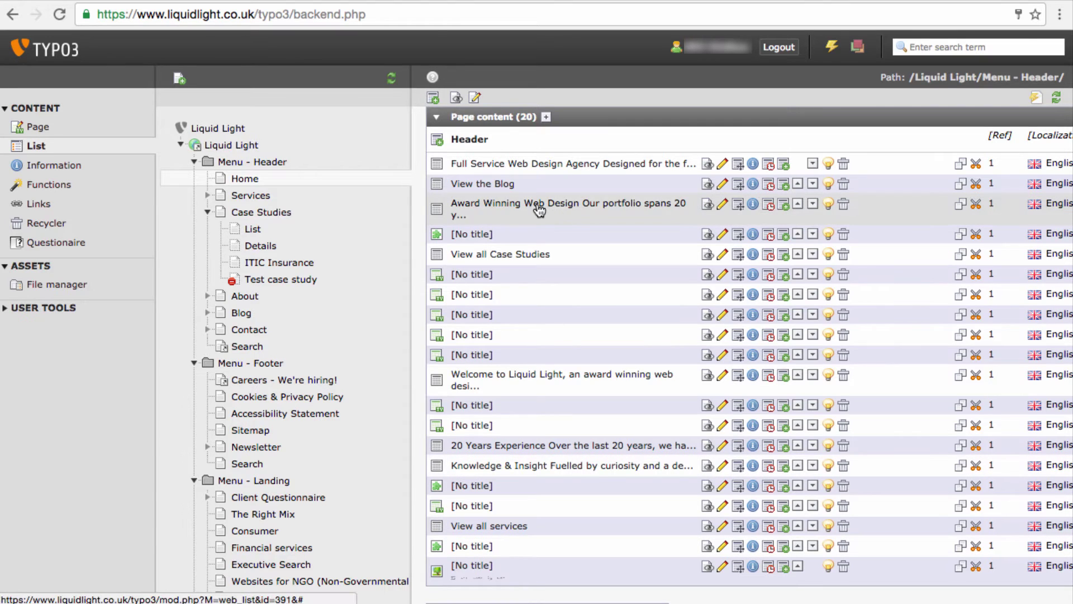
left_click(44, 132)
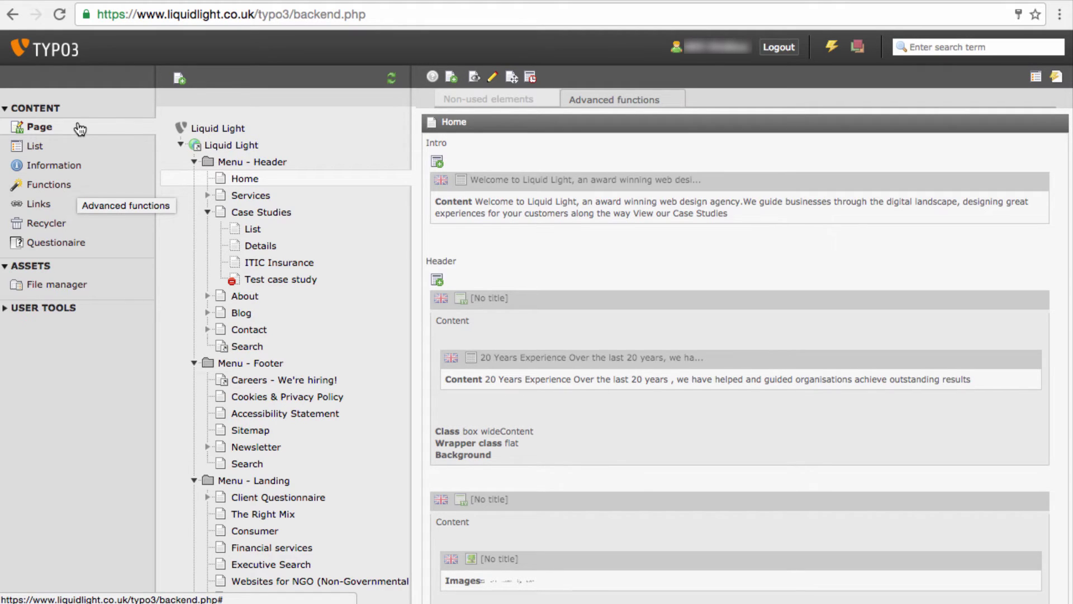
left_click(63, 288)
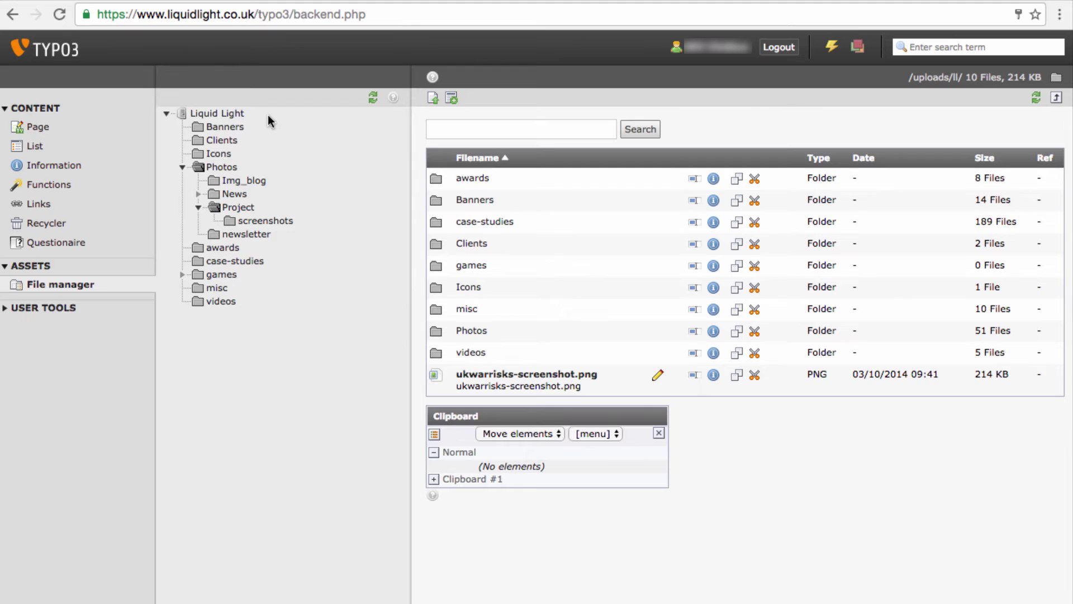
left_click(53, 130)
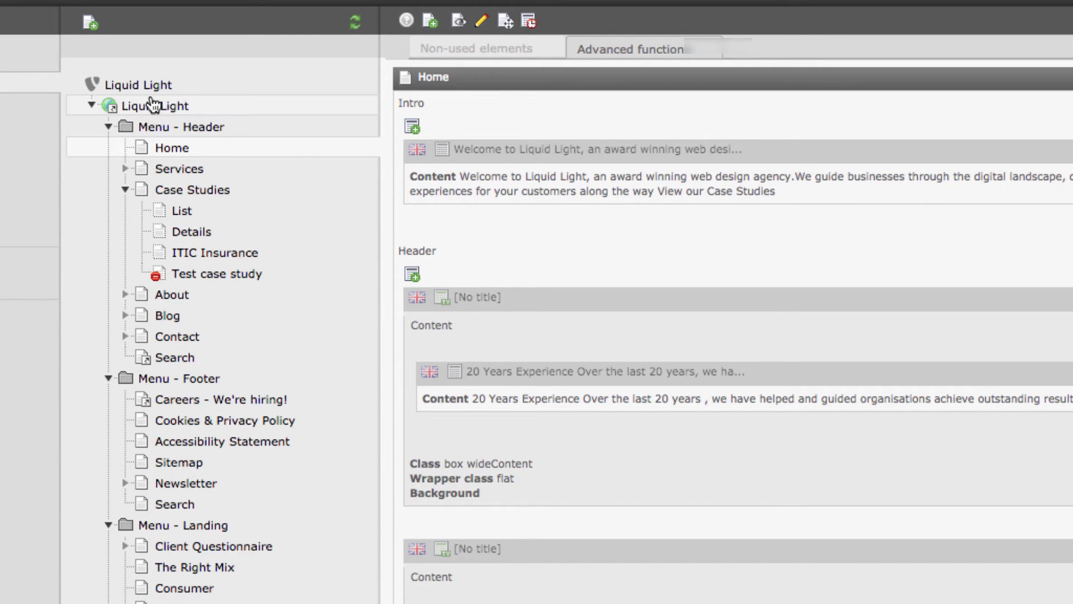
- Collapse the Case Studies, Menu - Footer, Menu - Landing, Menu - System and Resources branches
mouse_move(179, 106)
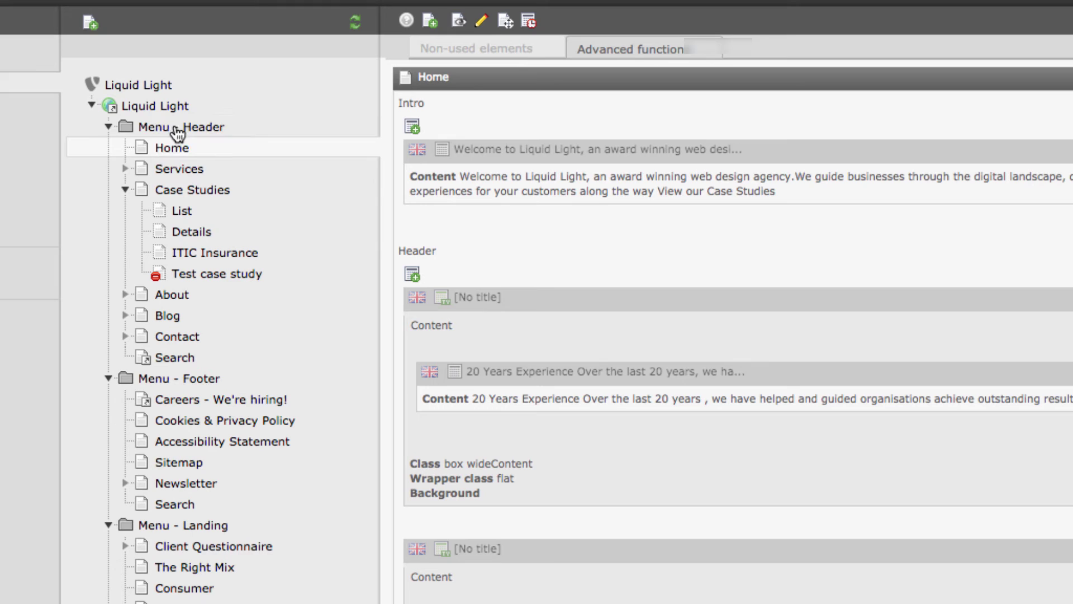
mouse_move(164, 137)
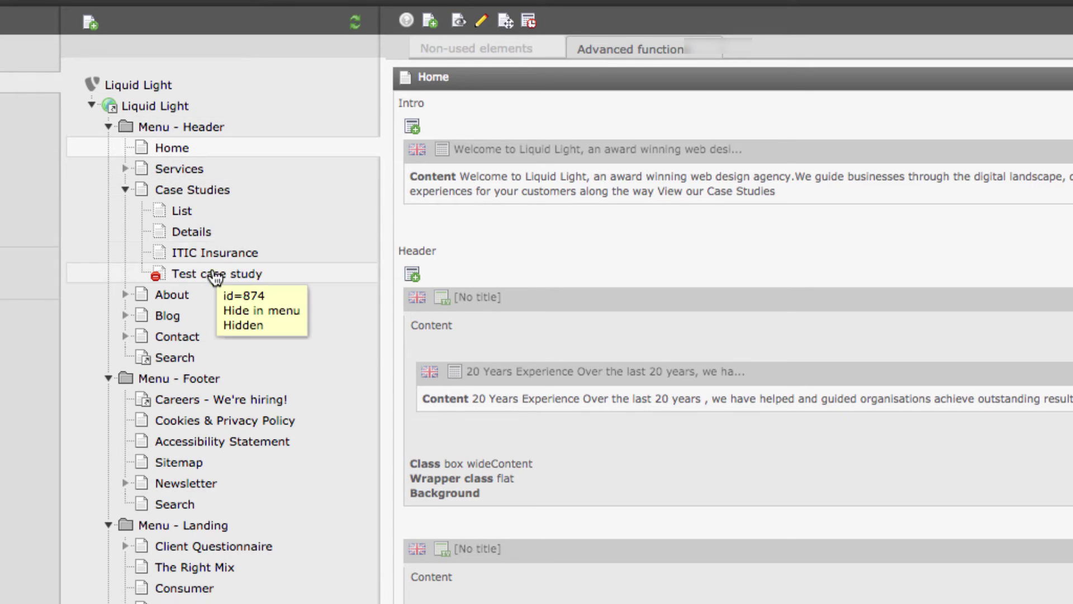
left_click(125, 190)
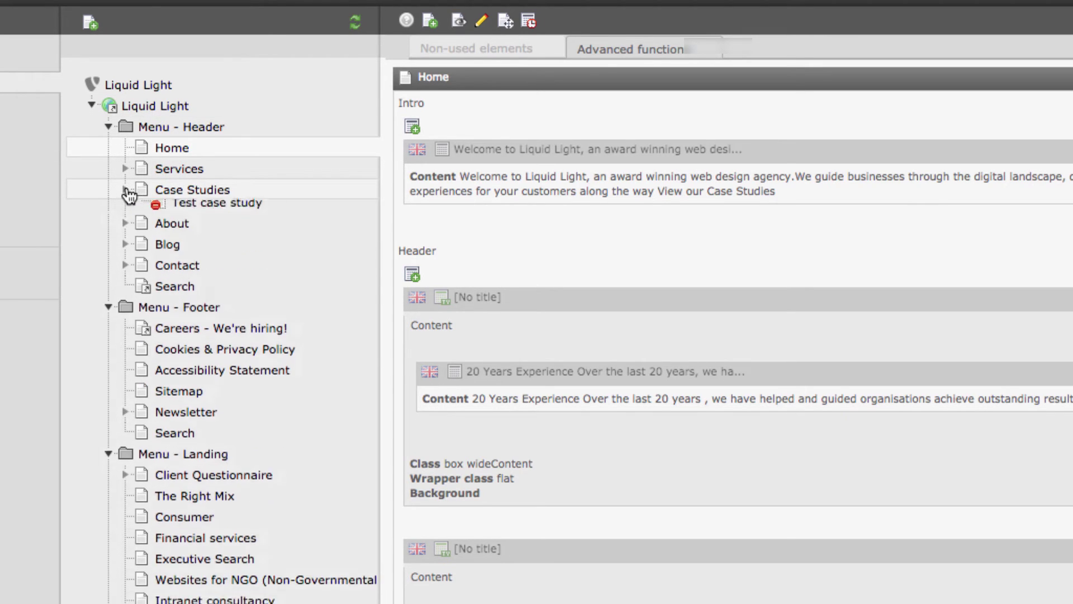
left_click(110, 298)
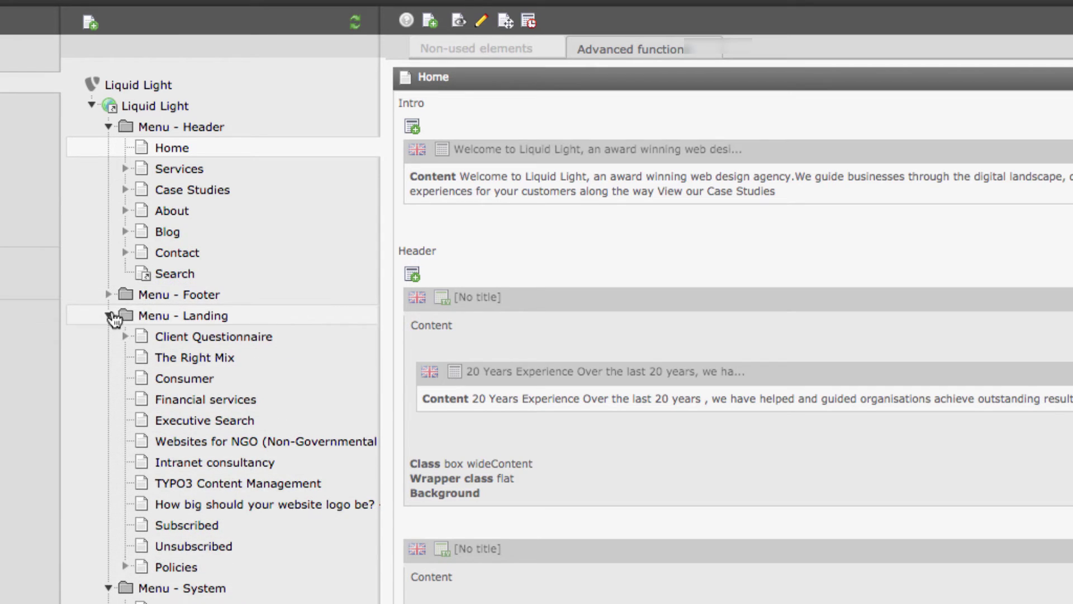
left_click(108, 316)
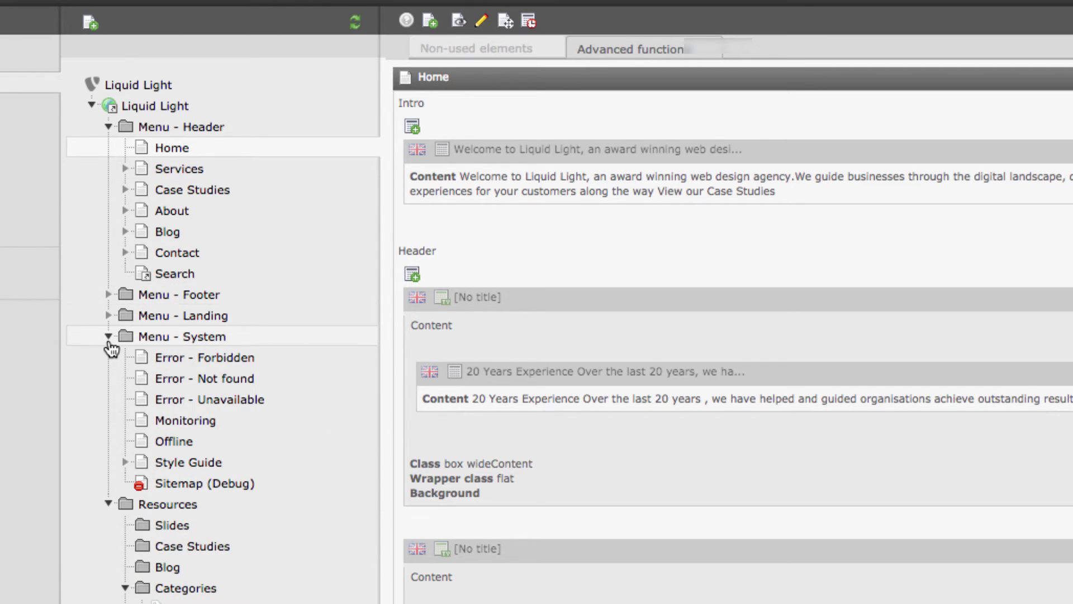
left_click(108, 336)
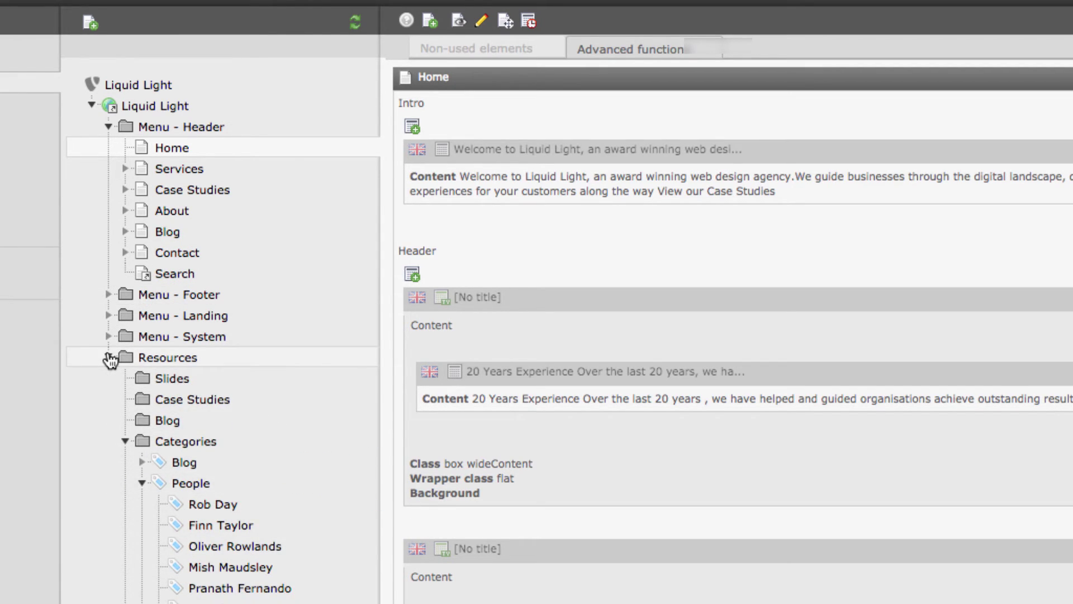
left_click(110, 359)
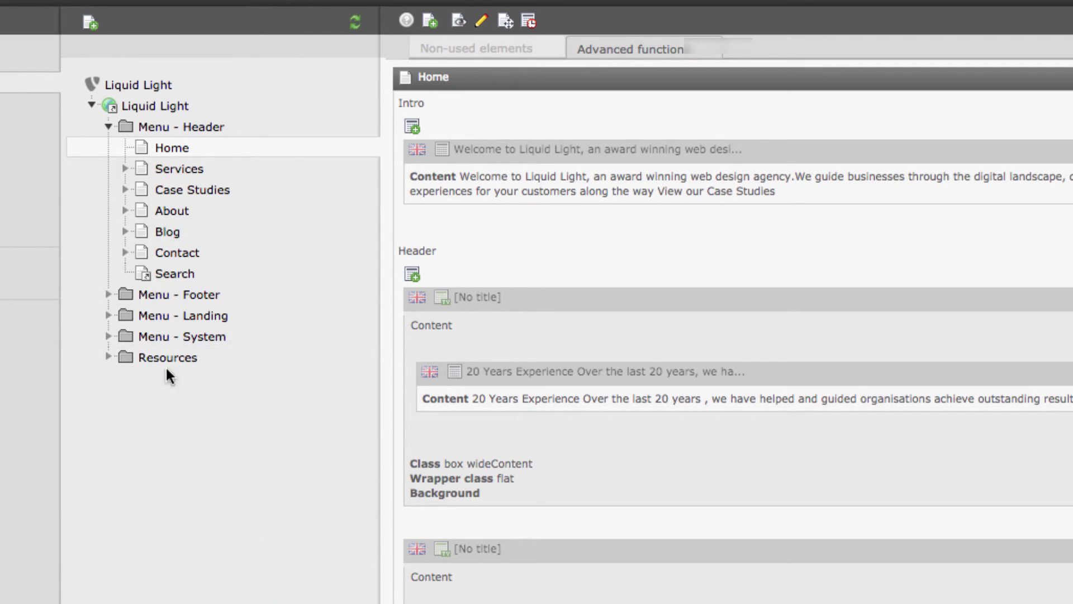
- Expand Menu - Header and Services to reveal the six service sub-pages
left_click(109, 127)
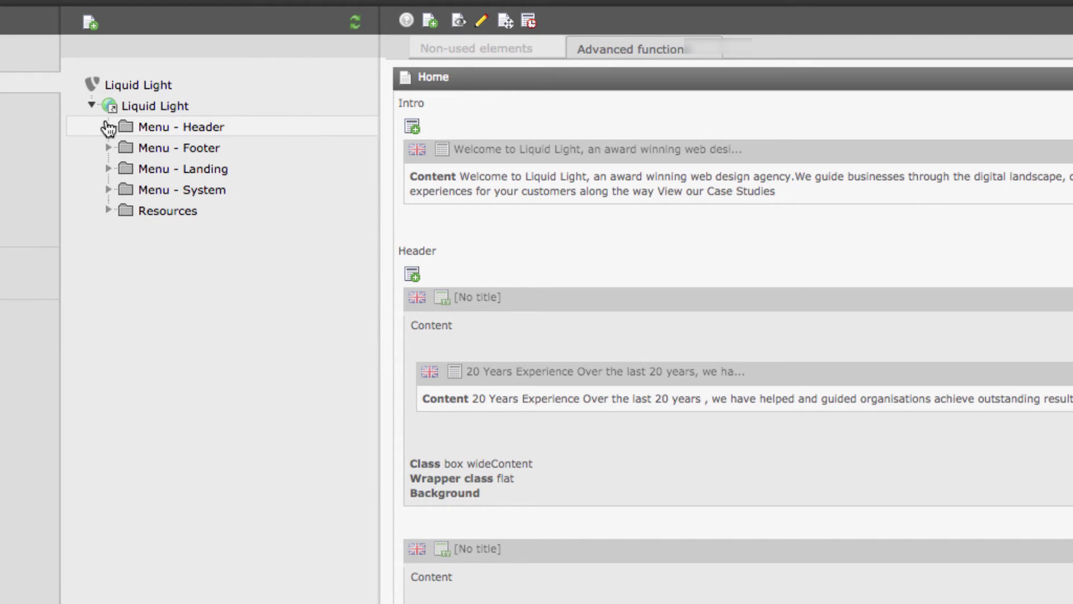
left_click(108, 127)
left_click(126, 169)
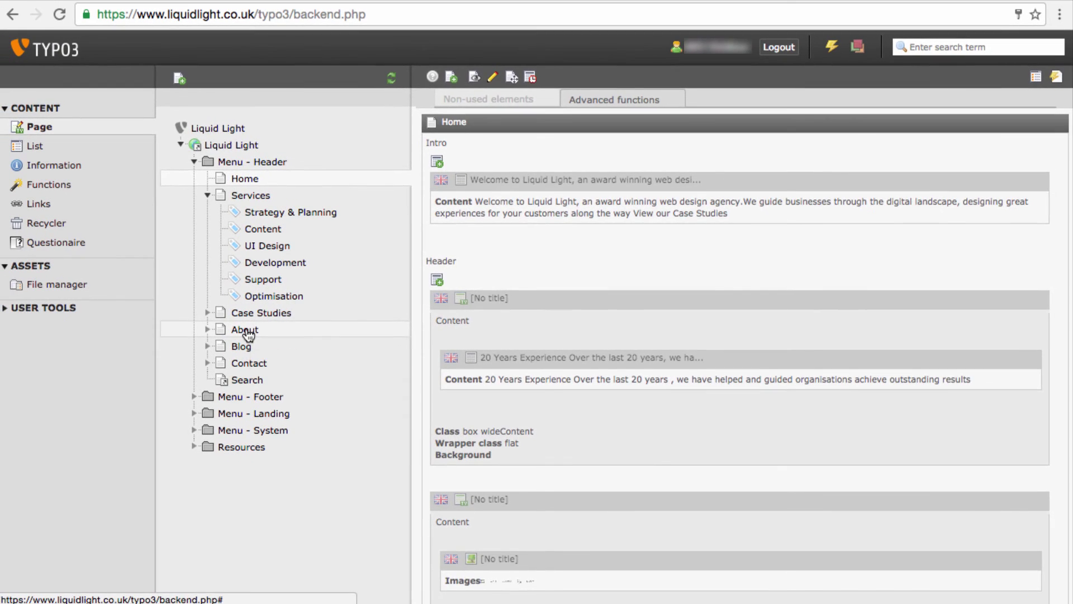
- Open the About page and review its two Catalog columns and recruiting text
left_click(180, 341)
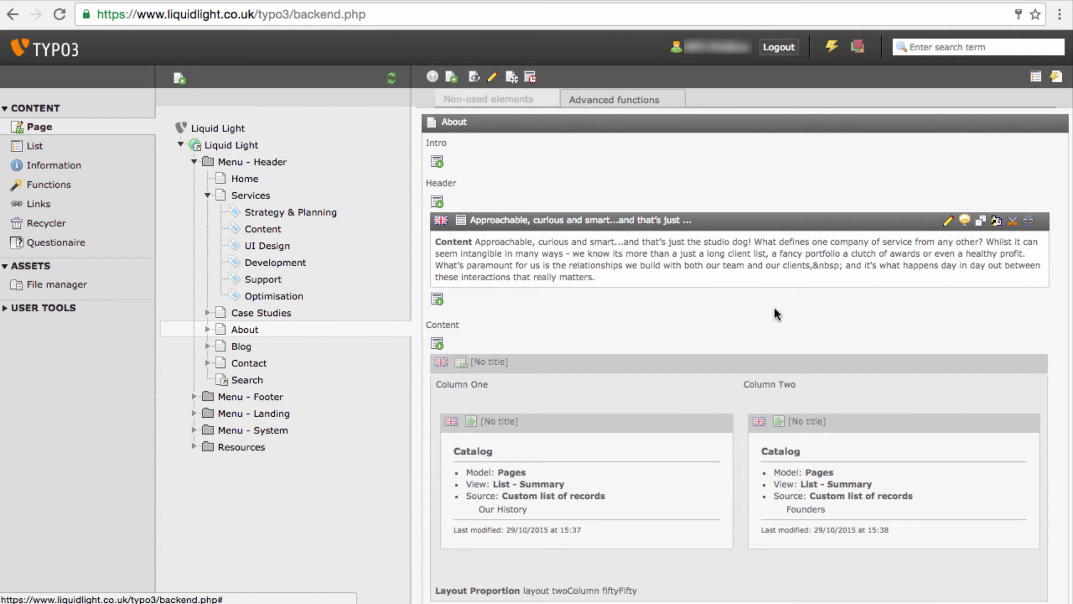
scroll(775, 307, "down", 5)
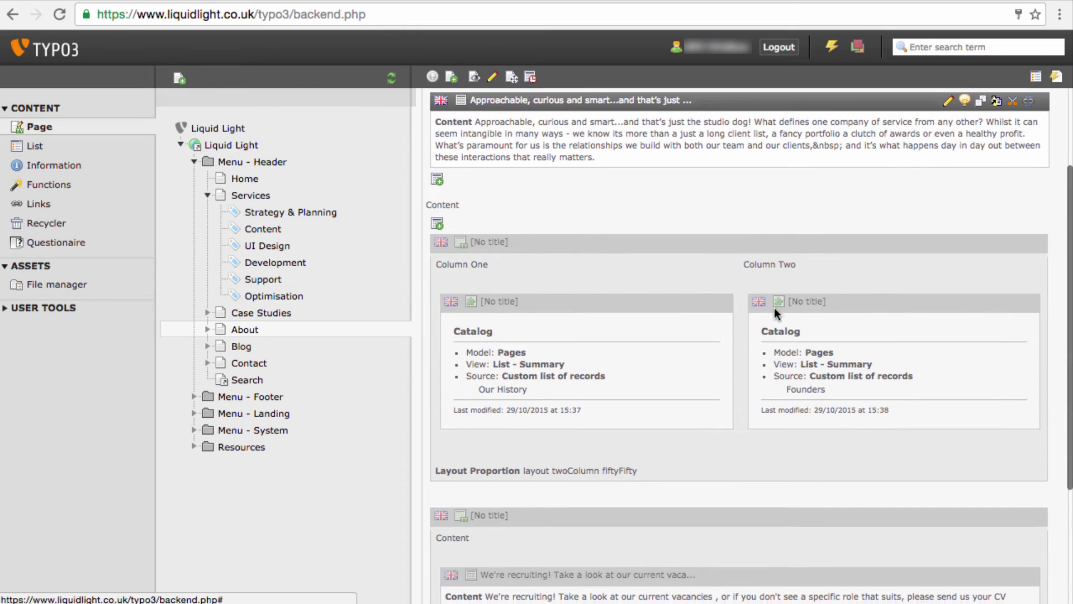
scroll(775, 308, "down", 1)
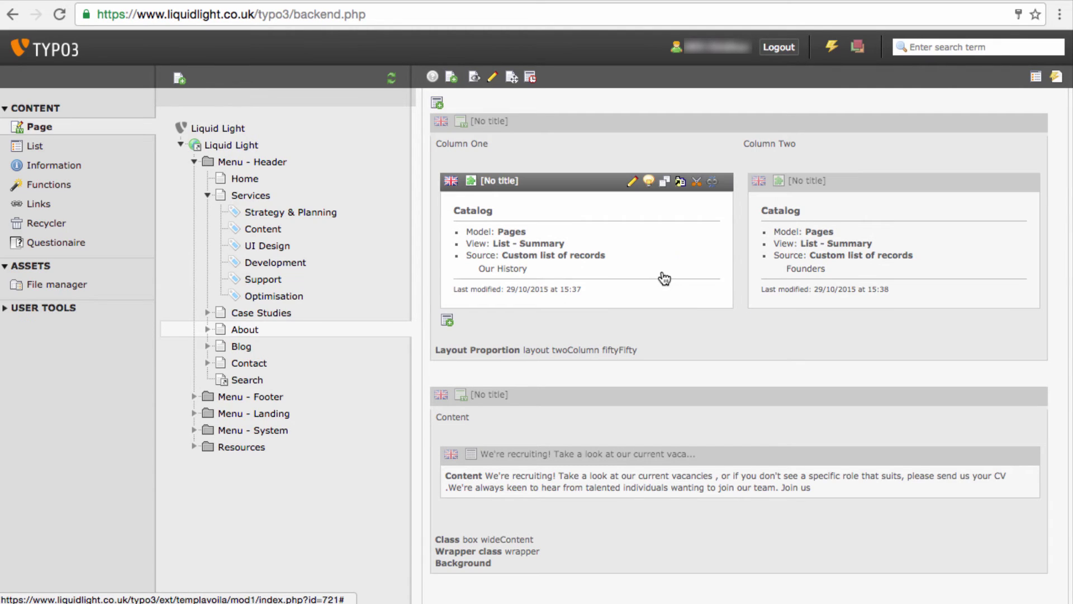
scroll(692, 302, "down", 2)
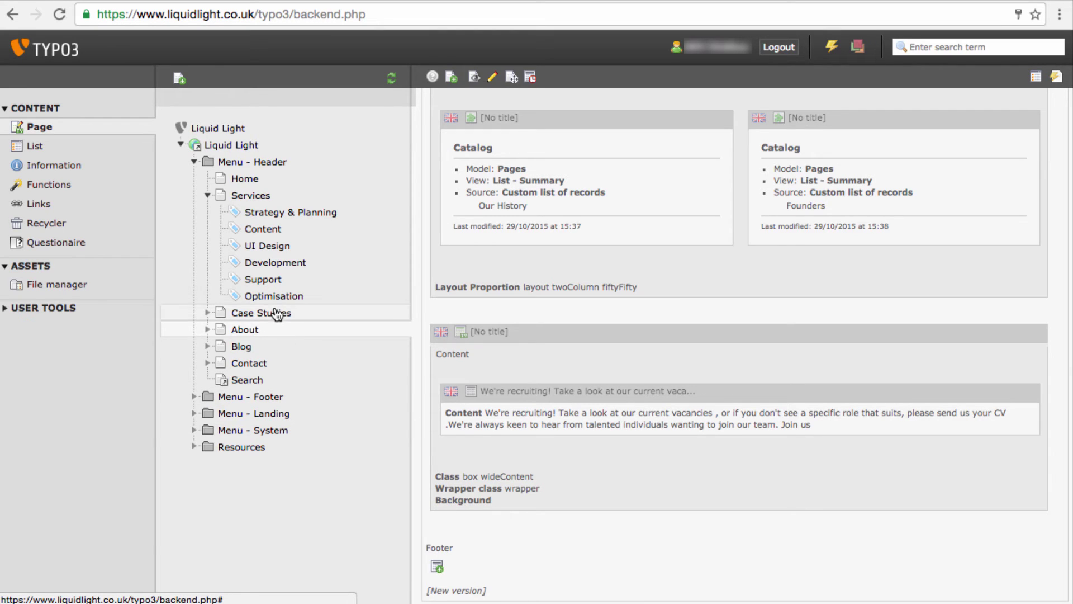
- Open the Resources folder listing and expand it in the page tree to see its subpages
left_click(242, 447)
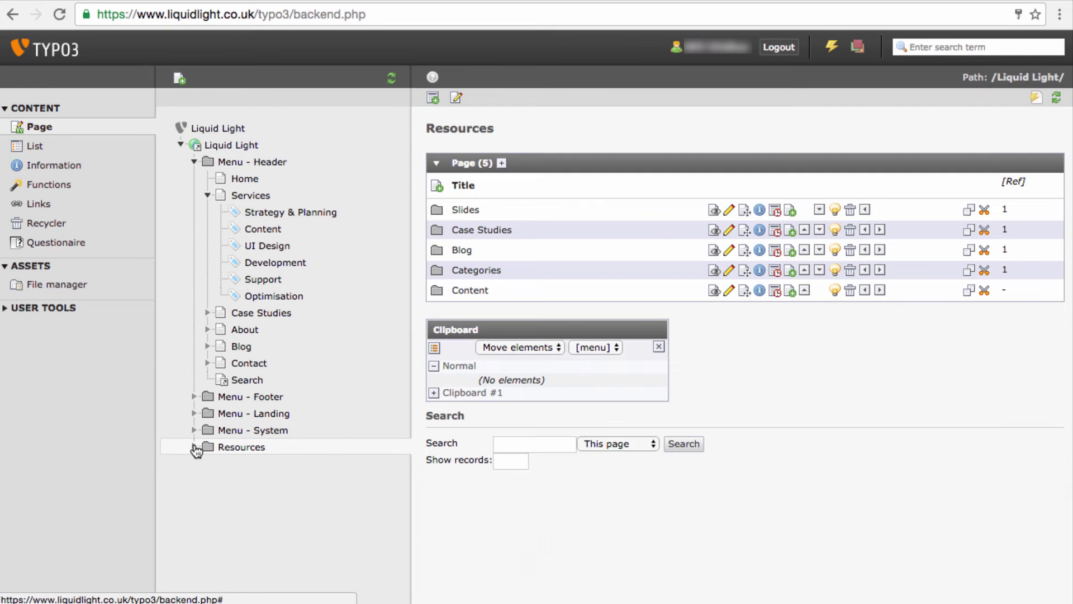
left_click(195, 447)
scroll(302, 454, "down", 3)
scroll(303, 454, "down", 3)
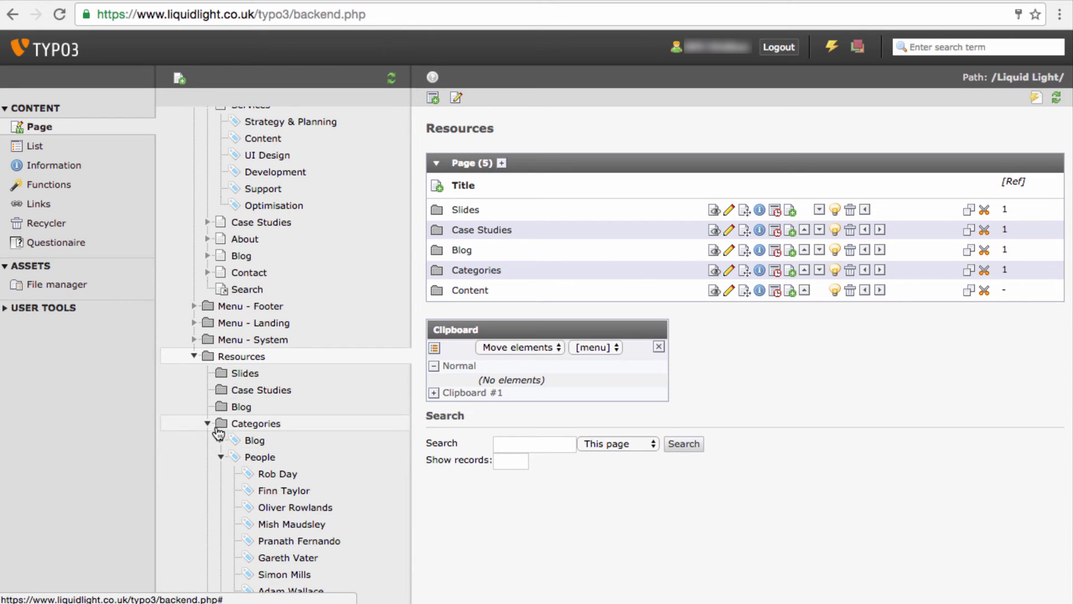
scroll(301, 447, "up", 3)
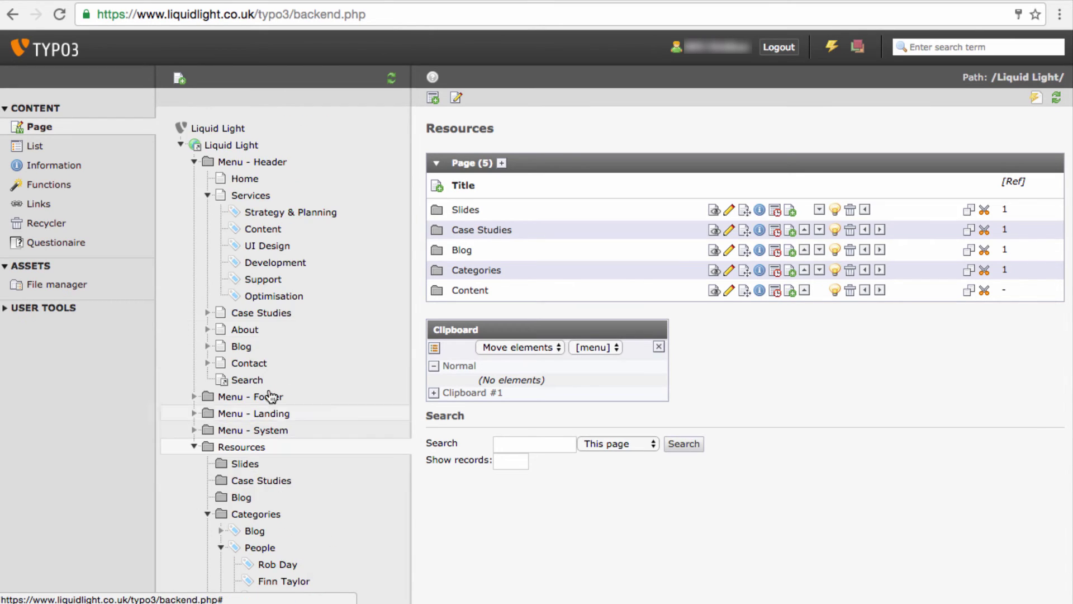
- Return to the Home page and review its Full Service text block and Pages Catalog
left_click(253, 179)
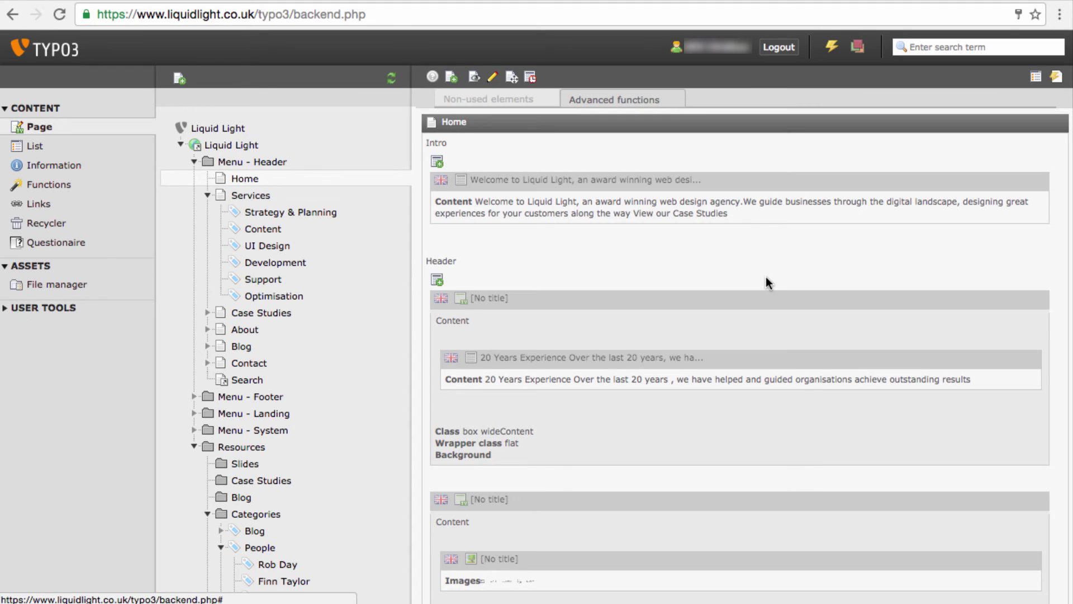
scroll(830, 370, "down", 1)
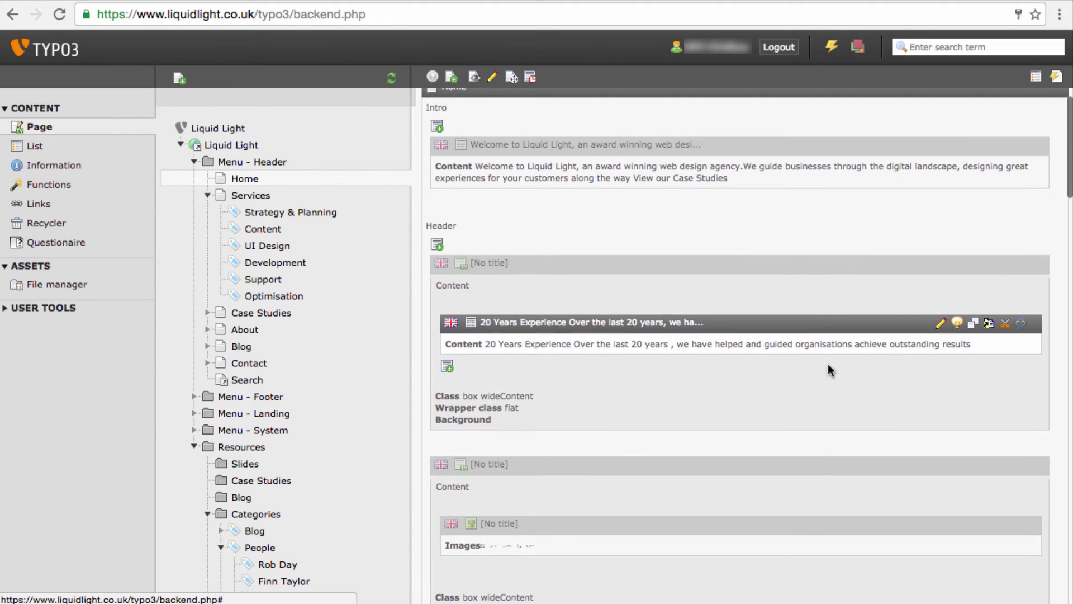
scroll(829, 365, "up", 1)
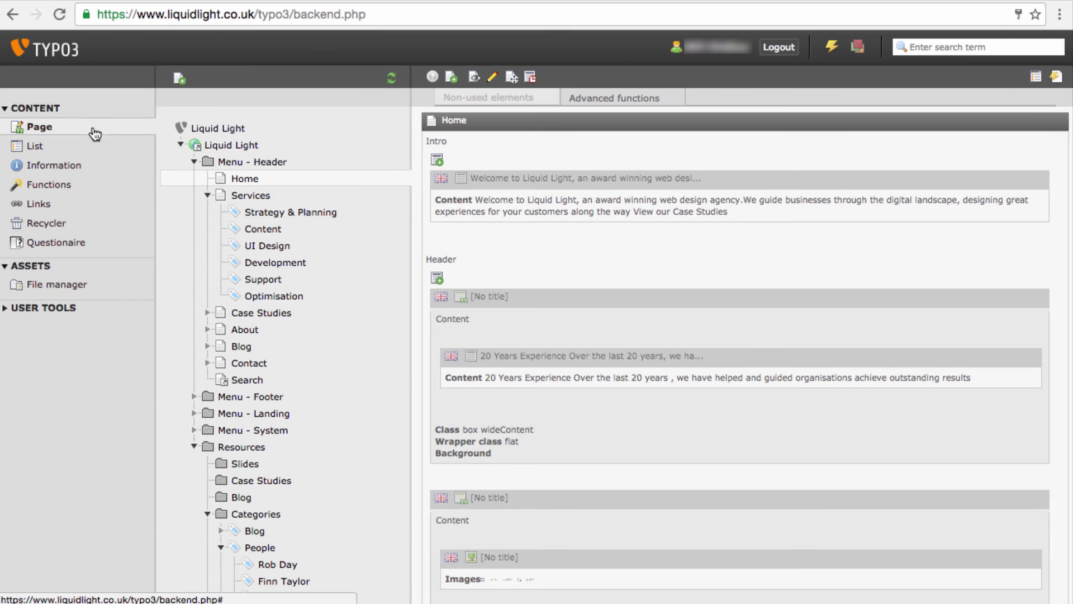
scroll(849, 379, "down", 5)
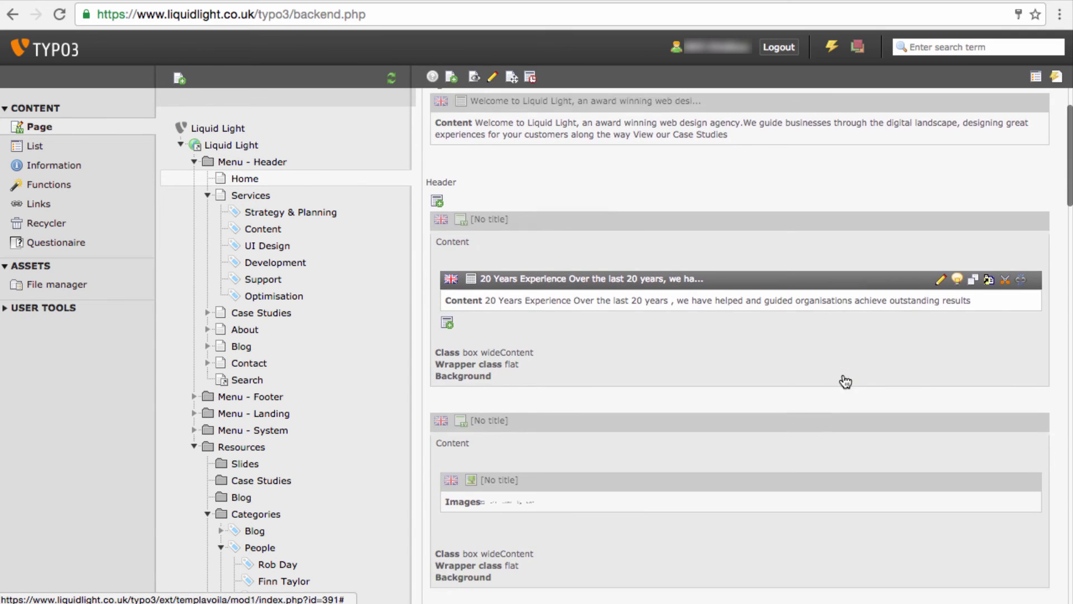
scroll(845, 378, "down", 3)
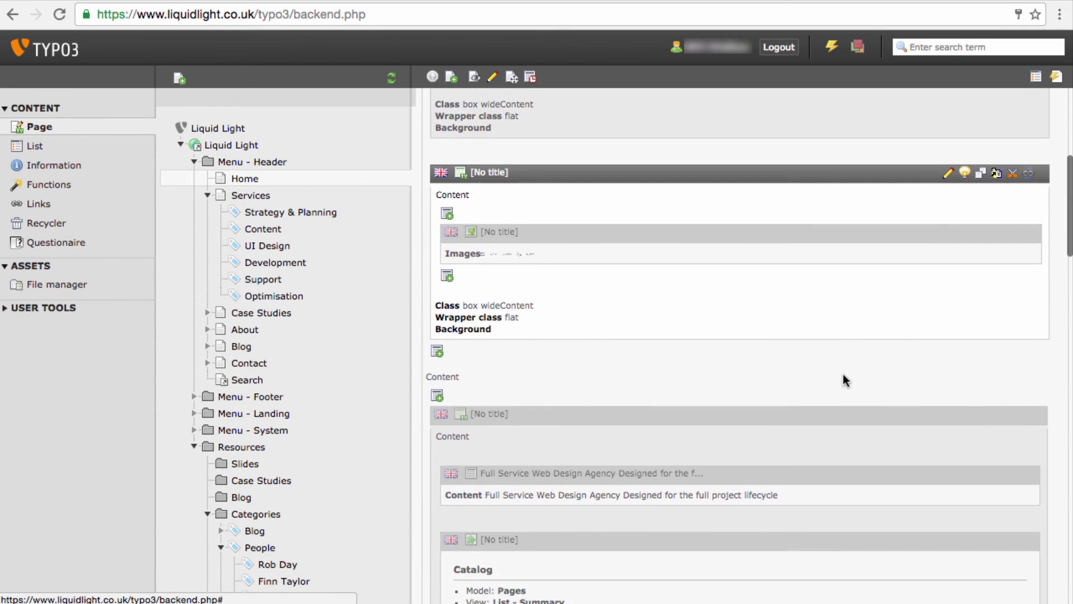
scroll(843, 374, "down", 6)
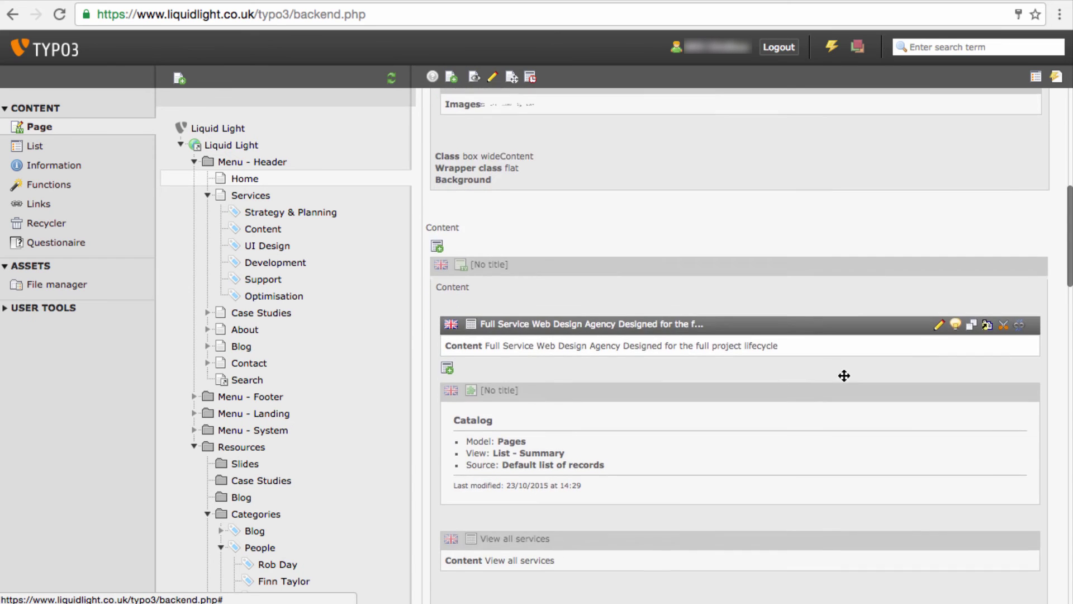
scroll(844, 376, "down", 8)
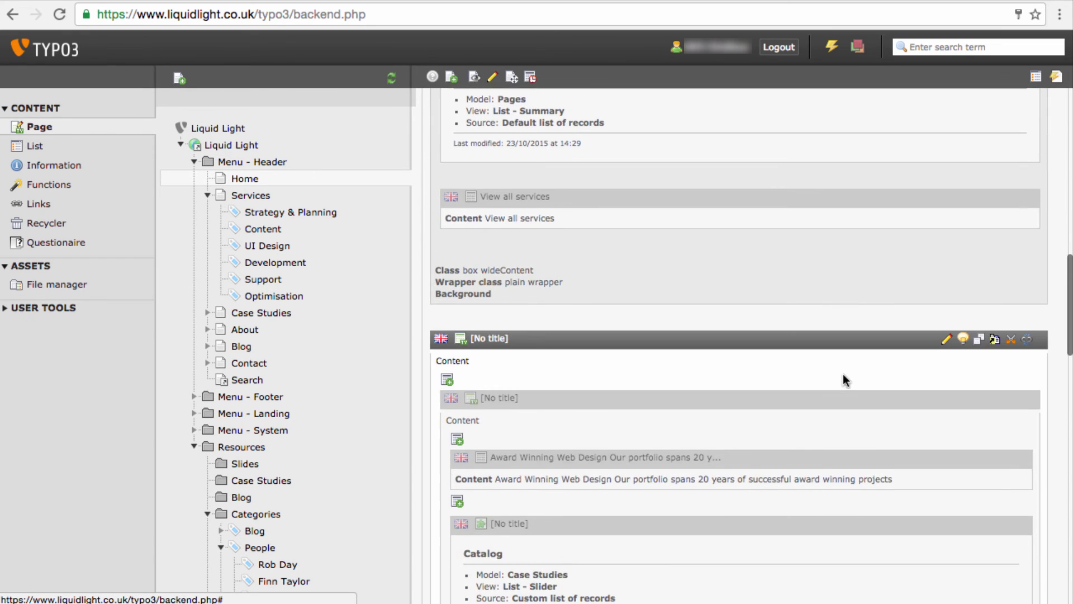
scroll(845, 381, "down", 3)
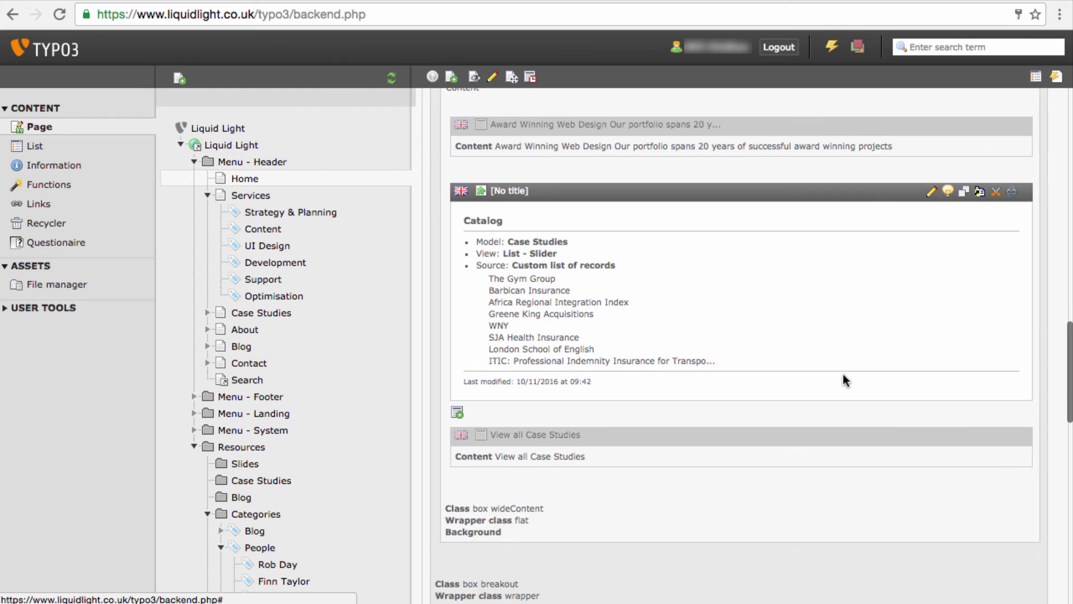
scroll(844, 379, "up", 15)
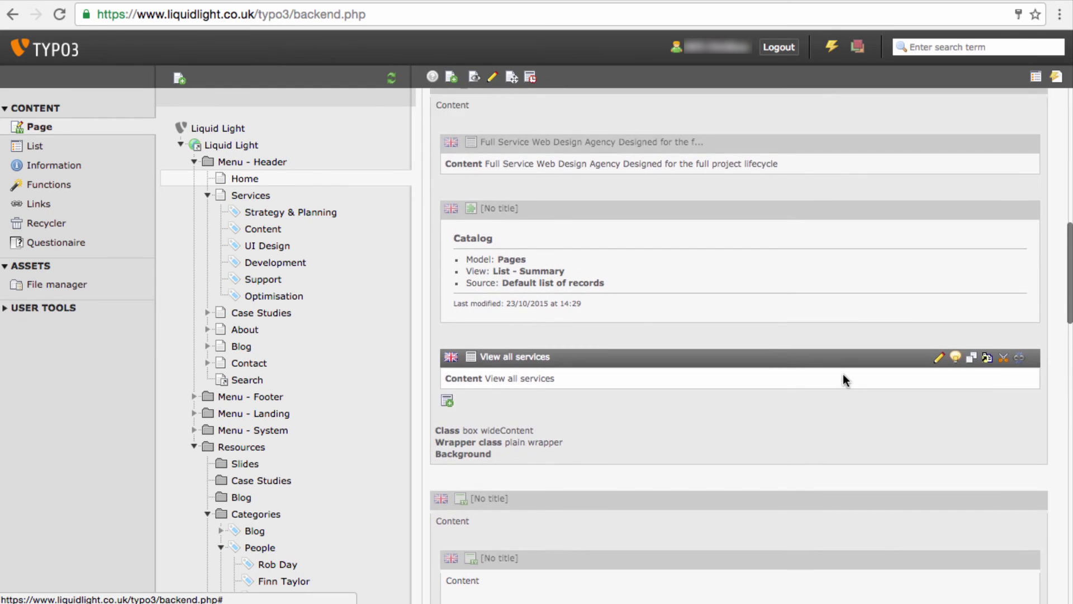
scroll(844, 380, "up", 5)
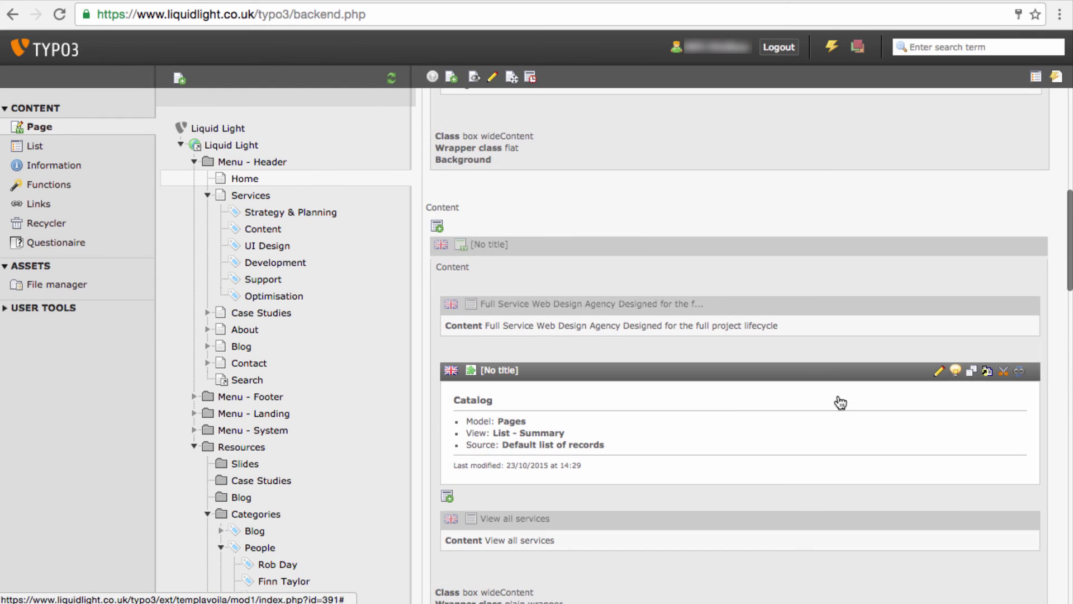
- Switch to the List module to see Home's 20 content records as a table
left_click(35, 146)
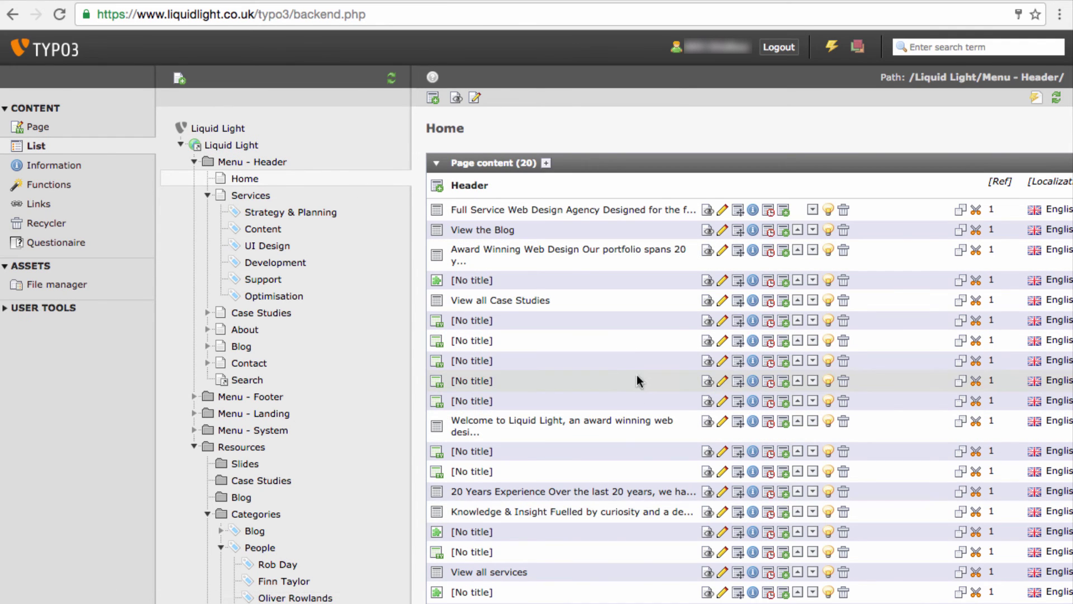
scroll(626, 425, "down", 2)
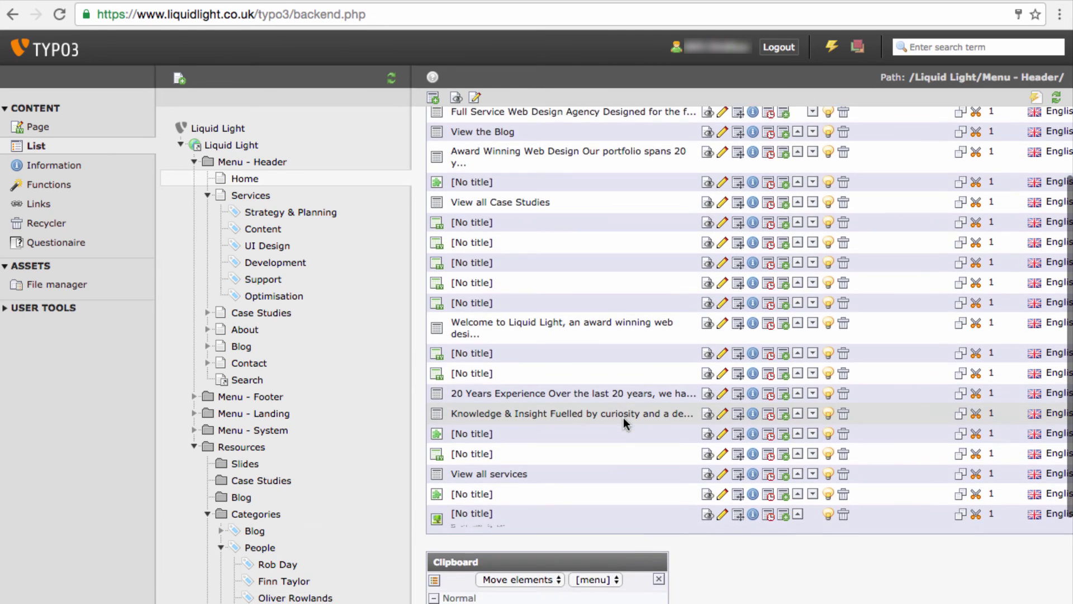
scroll(622, 417, "up", 2)
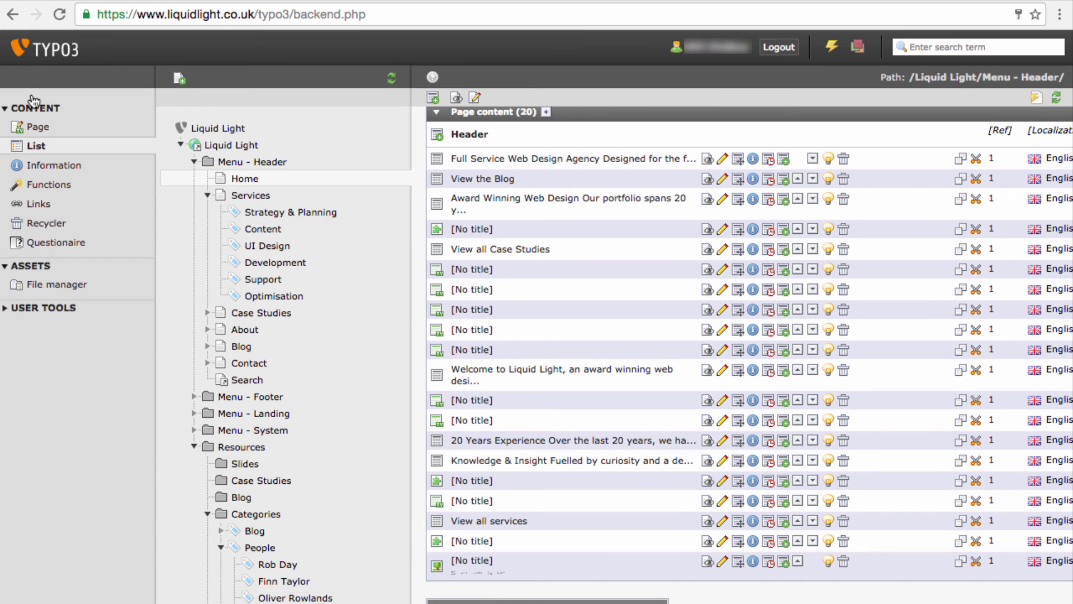
- Look at the uploads folders in the File manager, then go back to the Page module
left_click(66, 289)
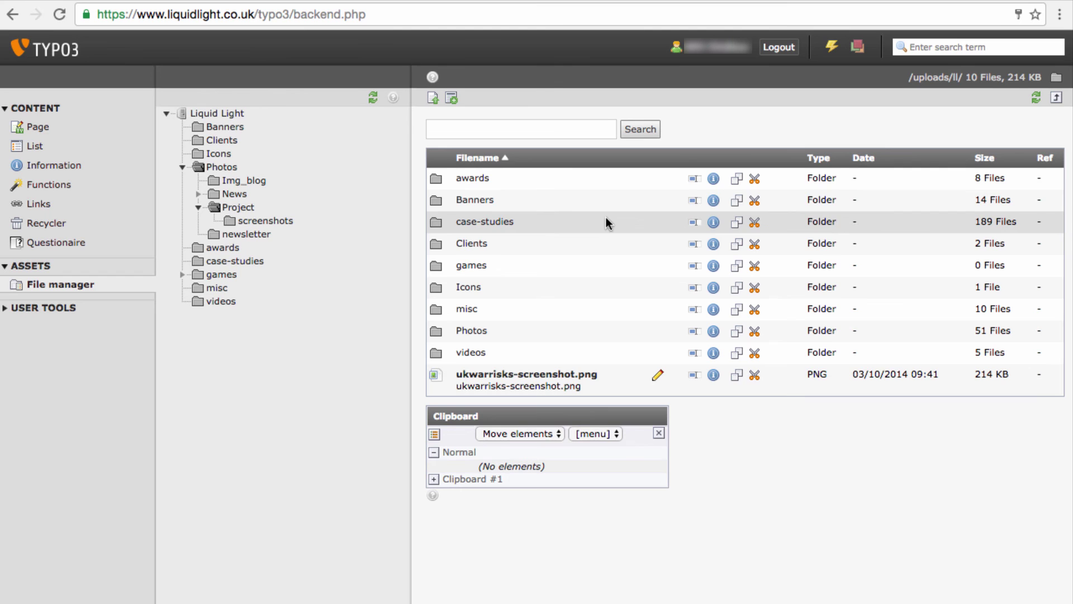
left_click(41, 127)
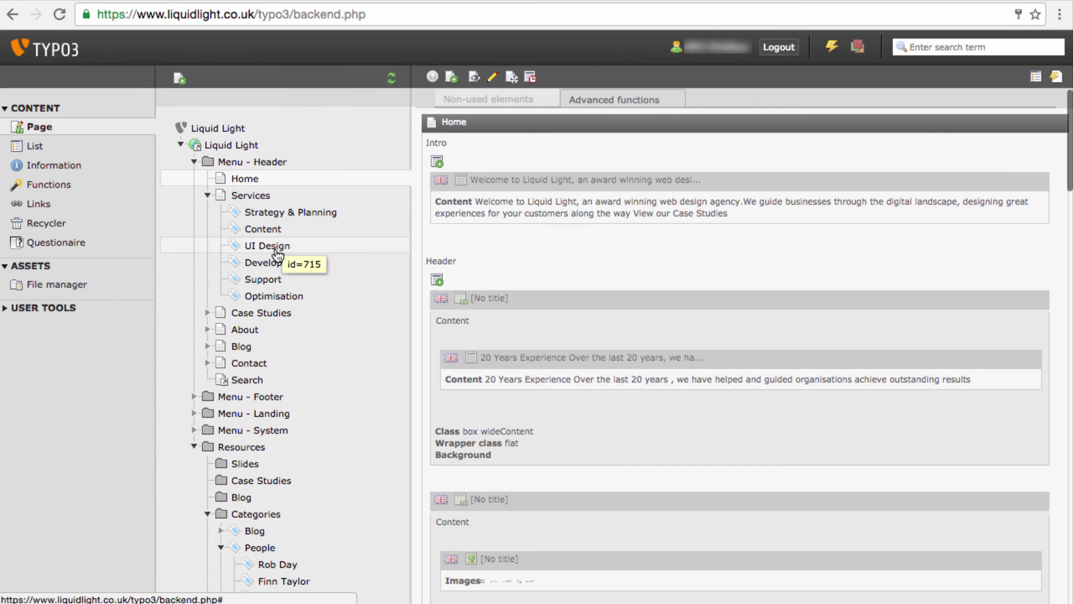
- Open the Services page and review its lifecycle header text and Define content section
left_click(250, 197)
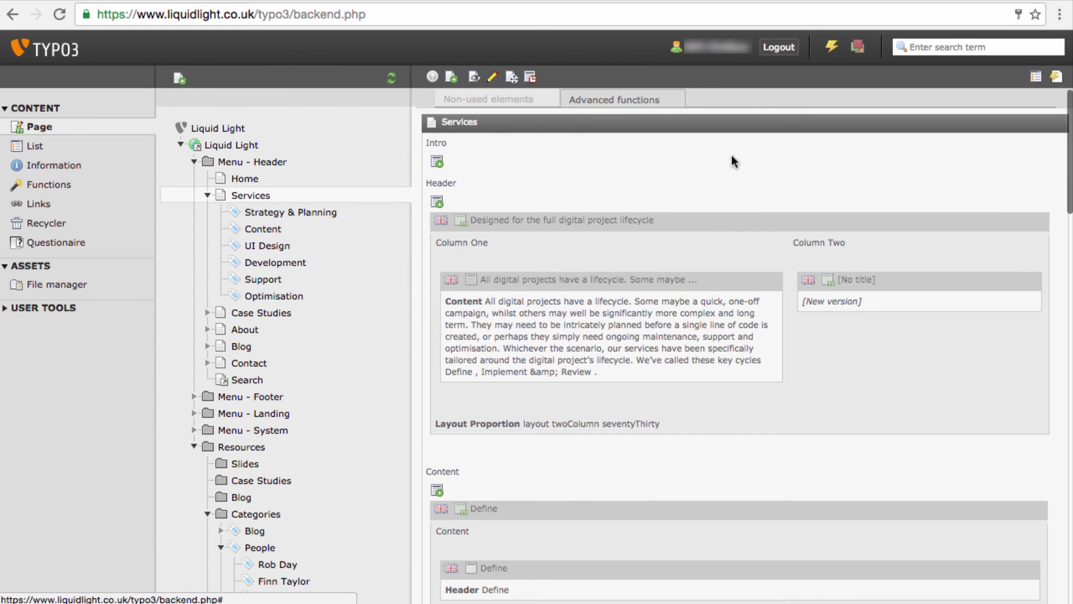
scroll(830, 448, "down", 3)
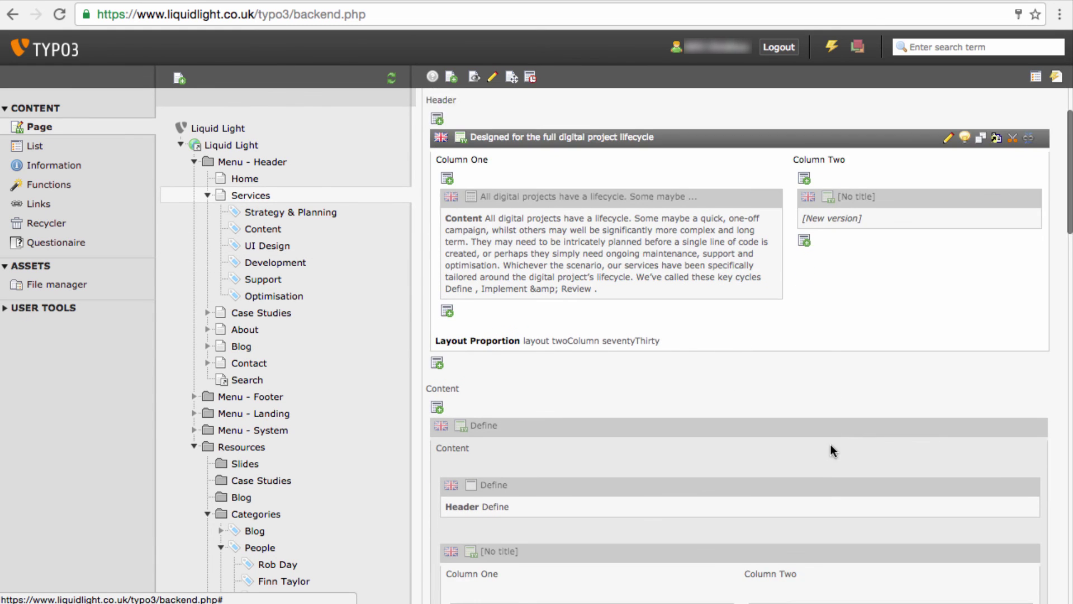
scroll(831, 444, "down", 5)
scroll(831, 444, "up", 3)
scroll(831, 445, "up", 4)
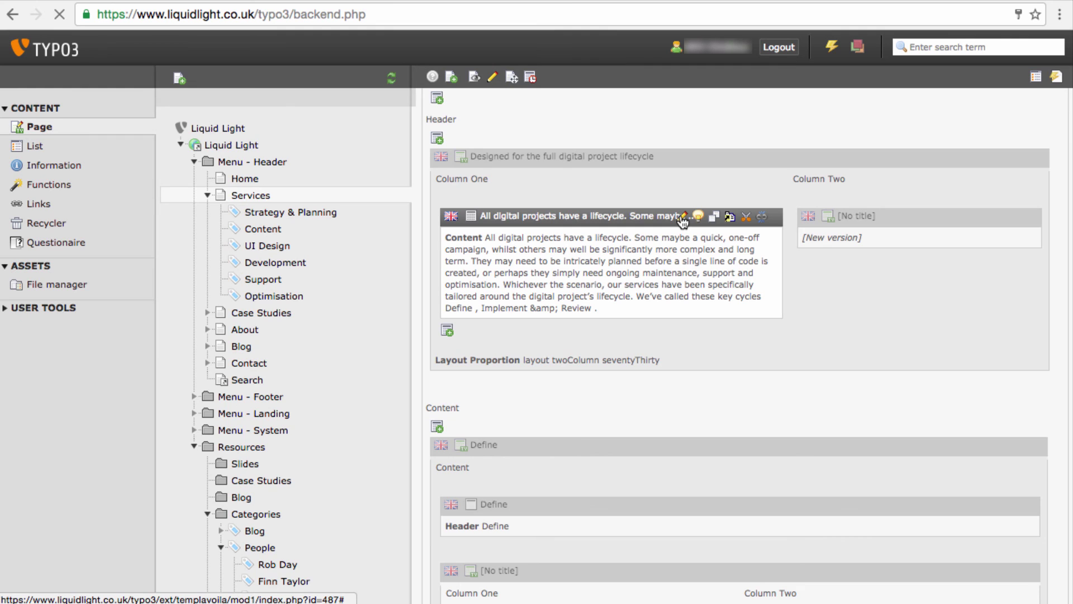
- Edit the 'All digital projects have a lifecycle' text element
left_click(682, 217)
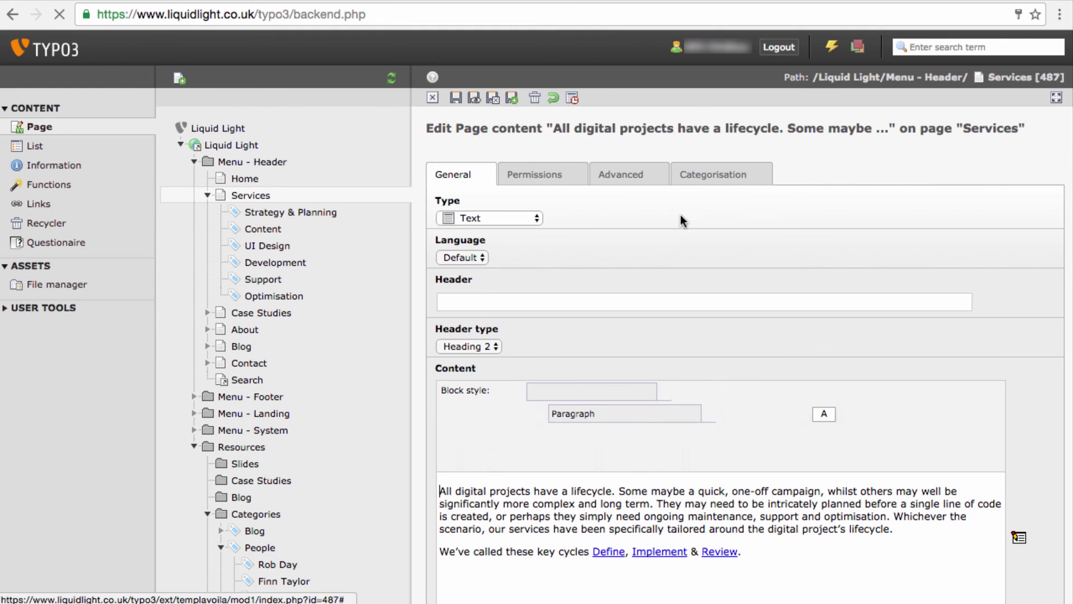